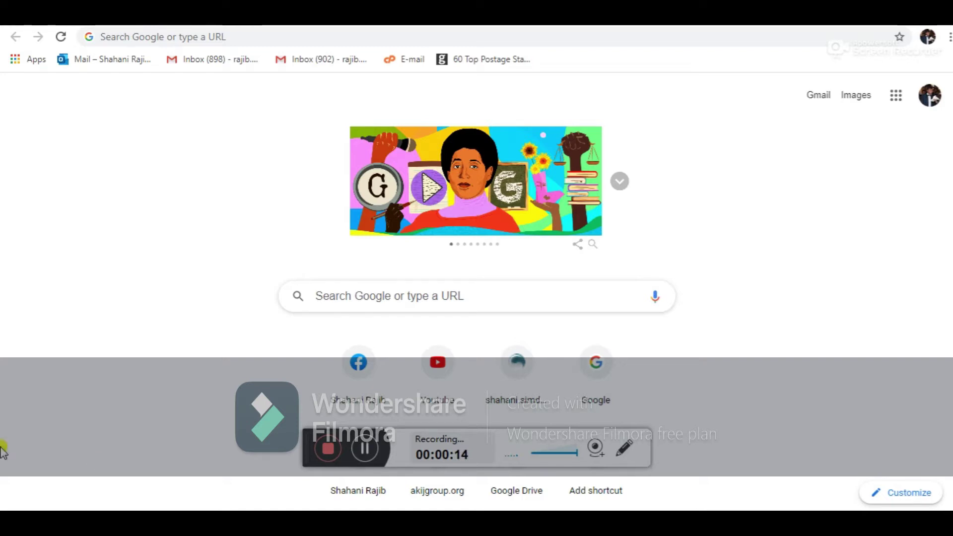
Step: Search Google for 'sonargaon university' and follow the SU ERP result to its login page
{"action": "left_click", "coordinate": [366, 312]}
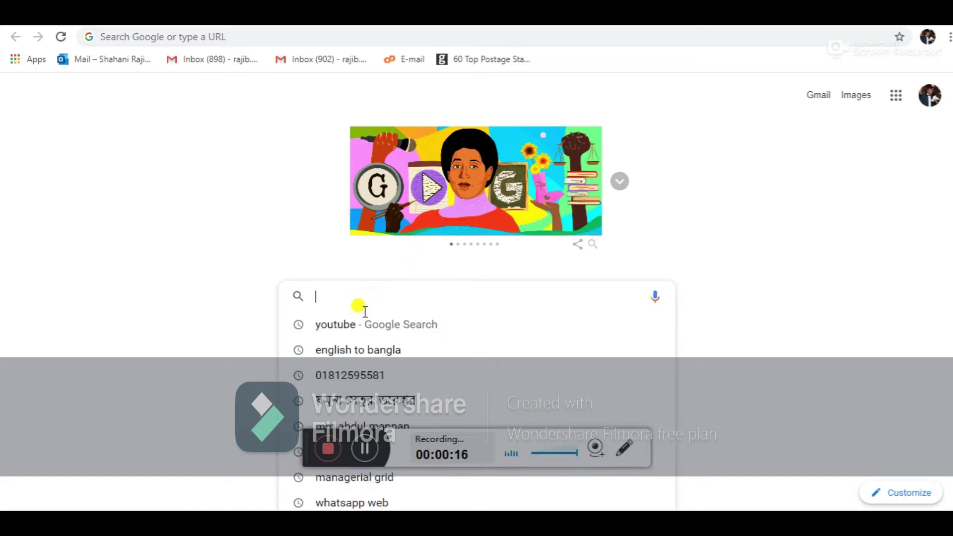
{"action": "type", "text": "sonargaon university"}
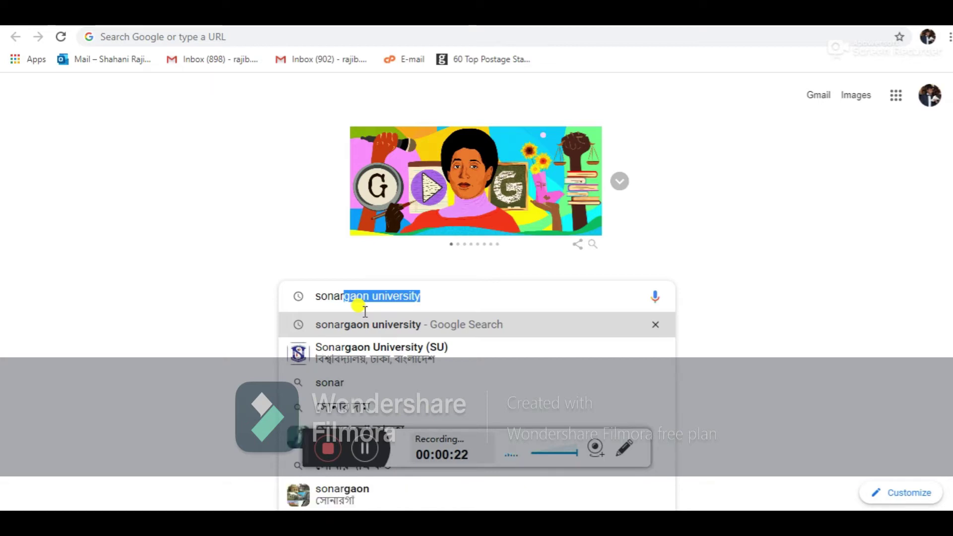
{"action": "key", "text": "Return"}
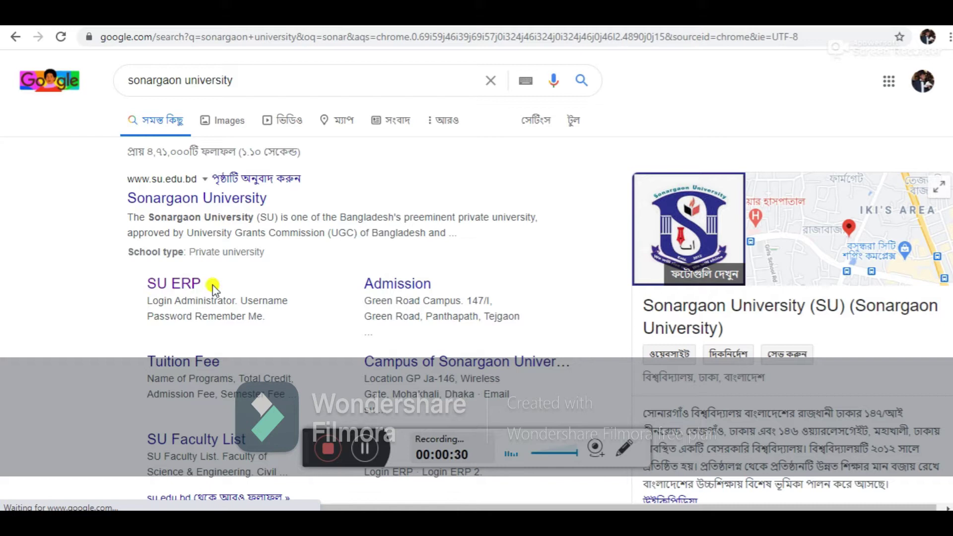
{"action": "left_click", "coordinate": [191, 287]}
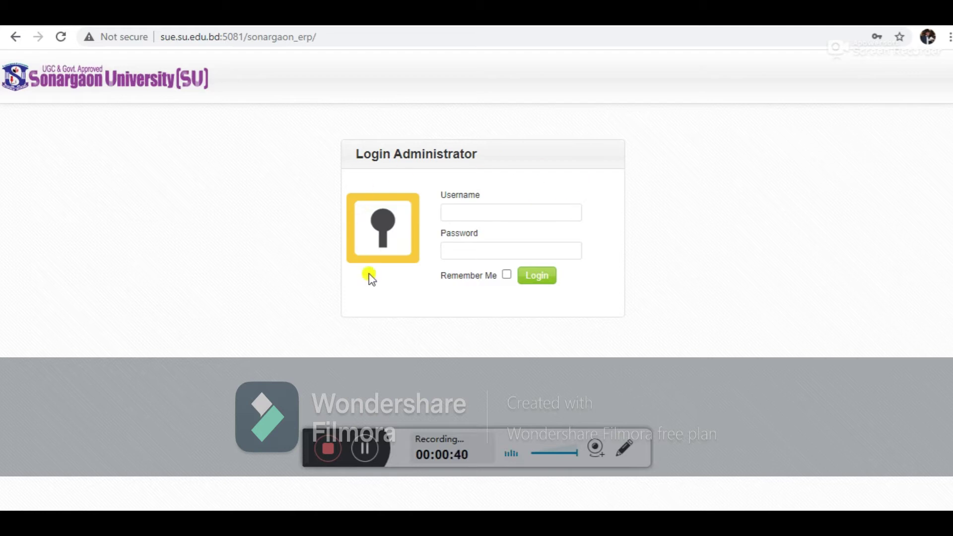
Step: Log in to the student panel with the student ID and account password
{"action": "left_click", "coordinate": [495, 214]}
{"action": "left_click", "coordinate": [677, 260]}
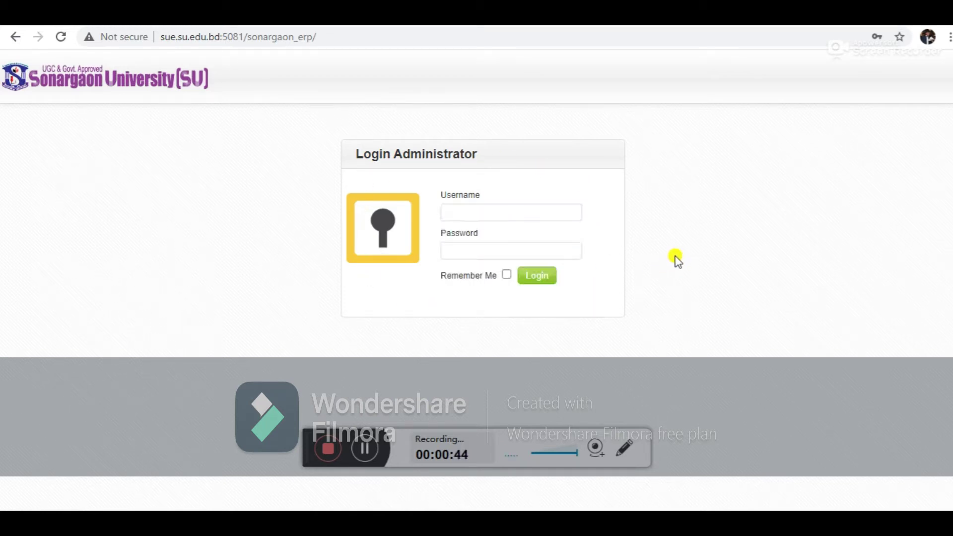
{"action": "left_click", "coordinate": [519, 212]}
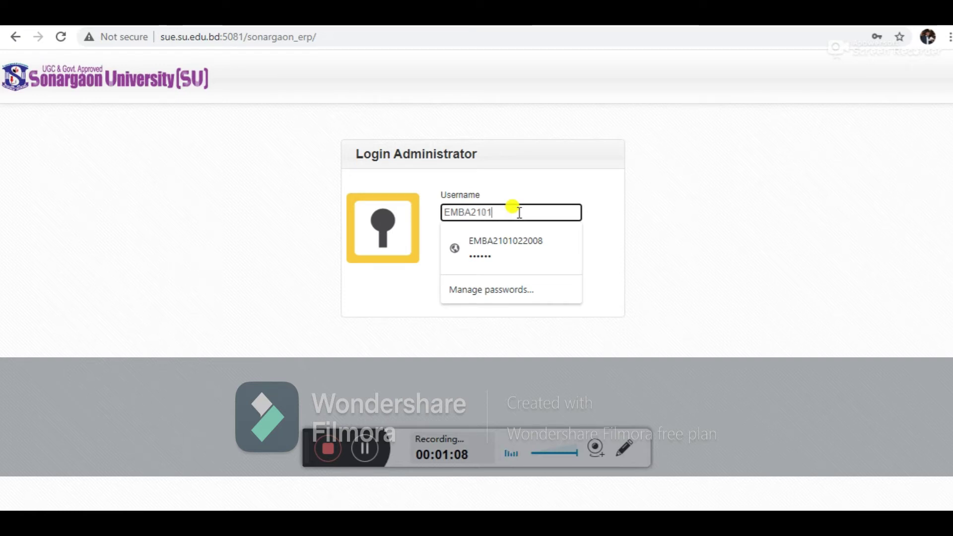
{"action": "type", "text": "0220"}
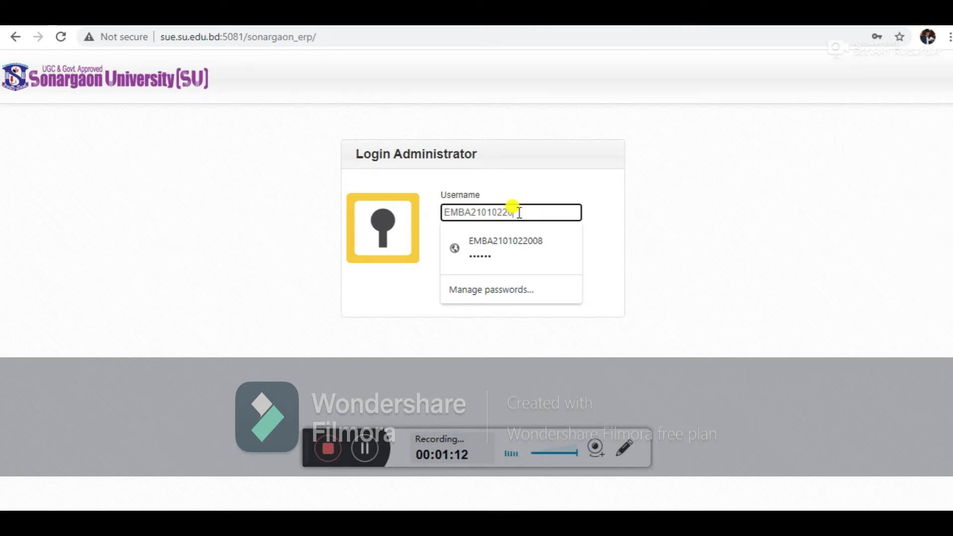
{"action": "type", "text": "0"}
{"action": "key", "text": "BackSpace"}
{"action": "type", "text": "08"}
{"action": "left_click", "coordinate": [730, 287]}
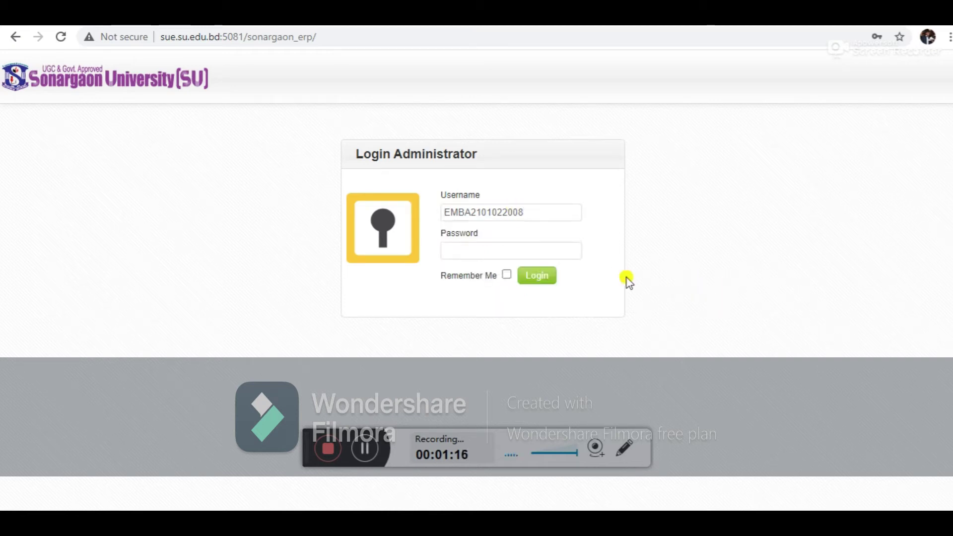
{"action": "left_click", "coordinate": [480, 249]}
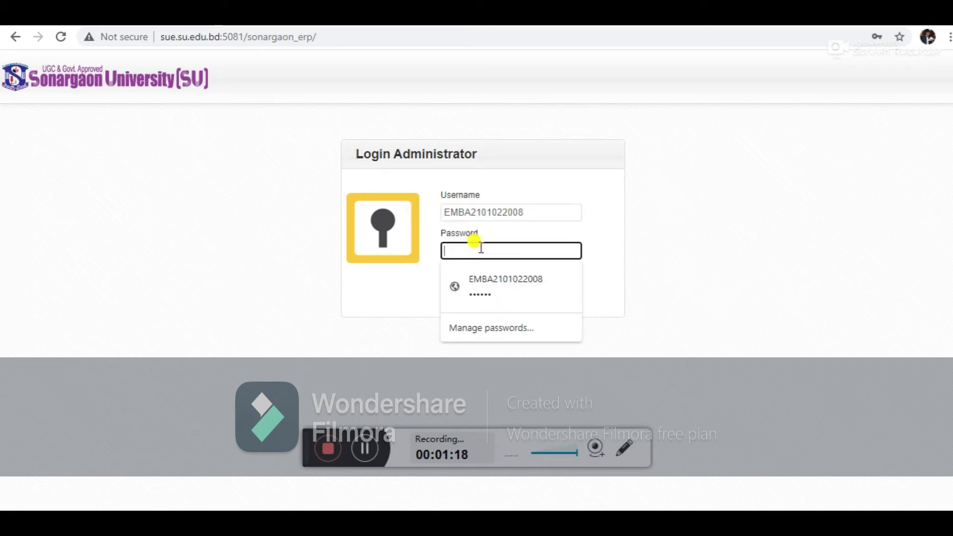
{"action": "type", "text": "123456"}
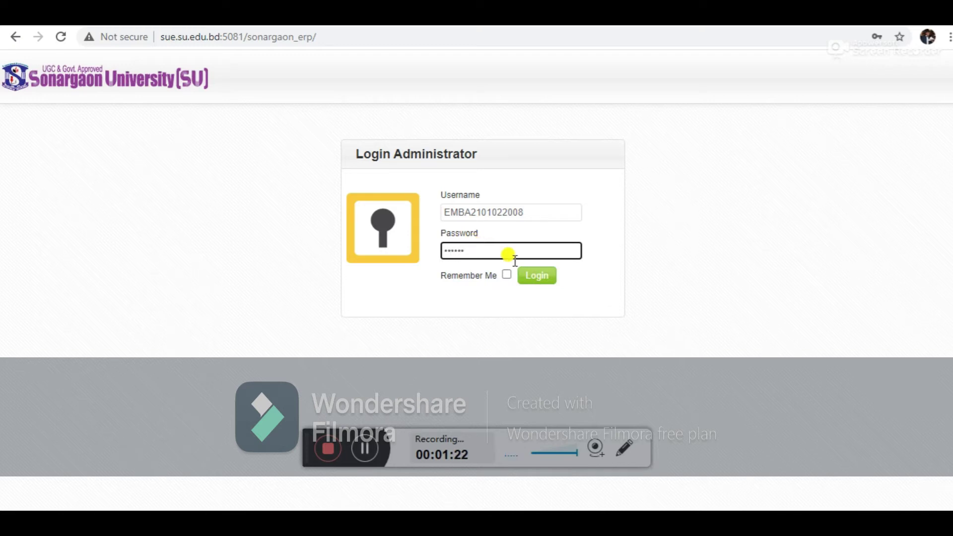
{"action": "left_click", "coordinate": [543, 276]}
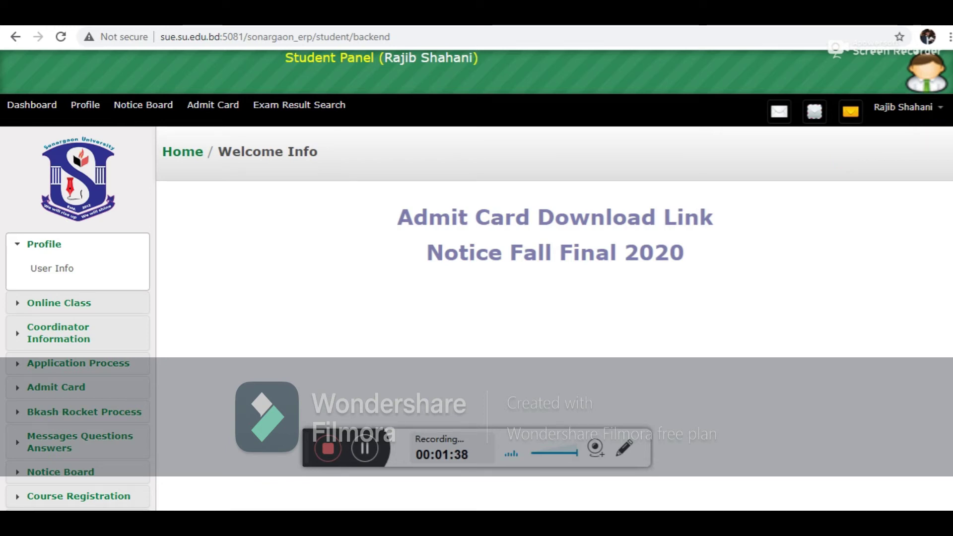
Step: Open Course Registration Report from the sidebar's Course Registration section
{"action": "scroll", "coordinate": [476, 280], "scroll_direction": "down", "scroll_amount": 3}
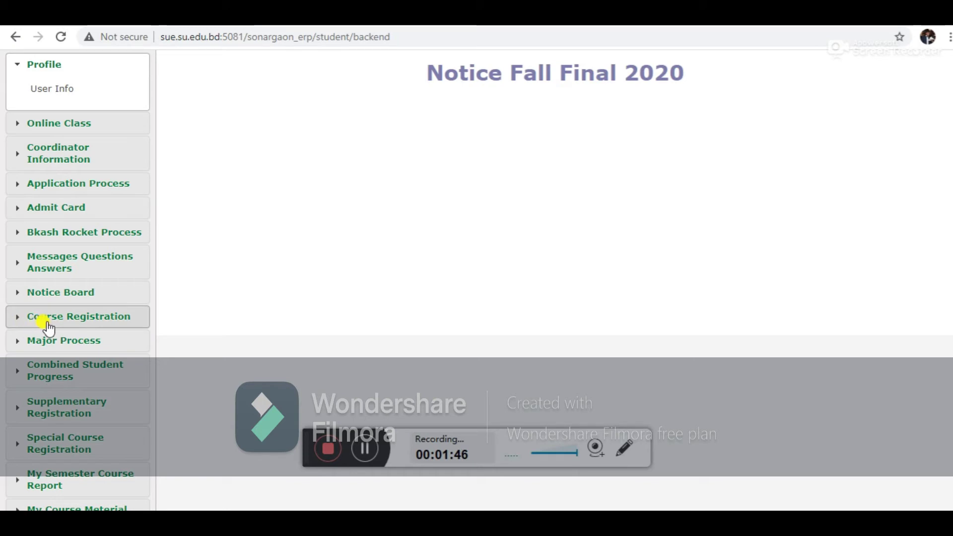
{"action": "left_click", "coordinate": [102, 318]}
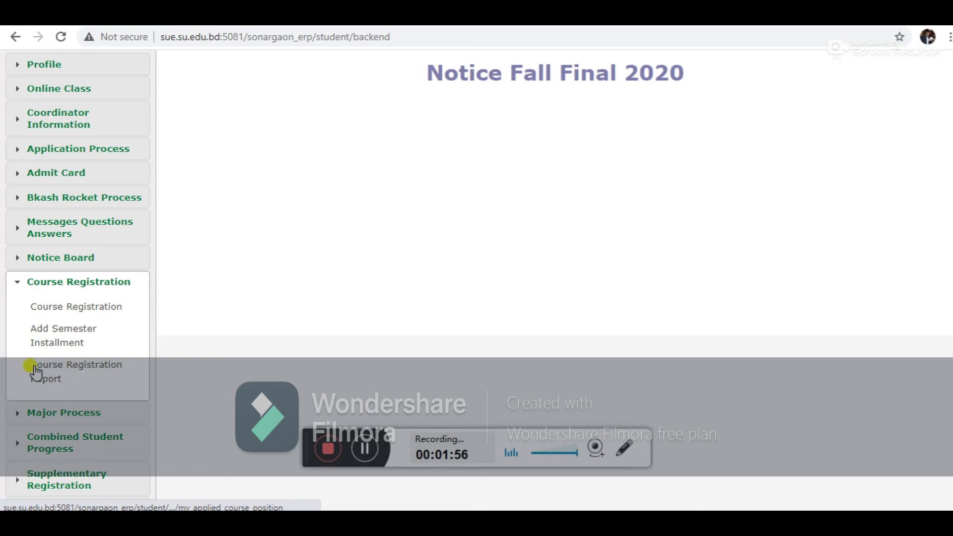
{"action": "left_click", "coordinate": [90, 371]}
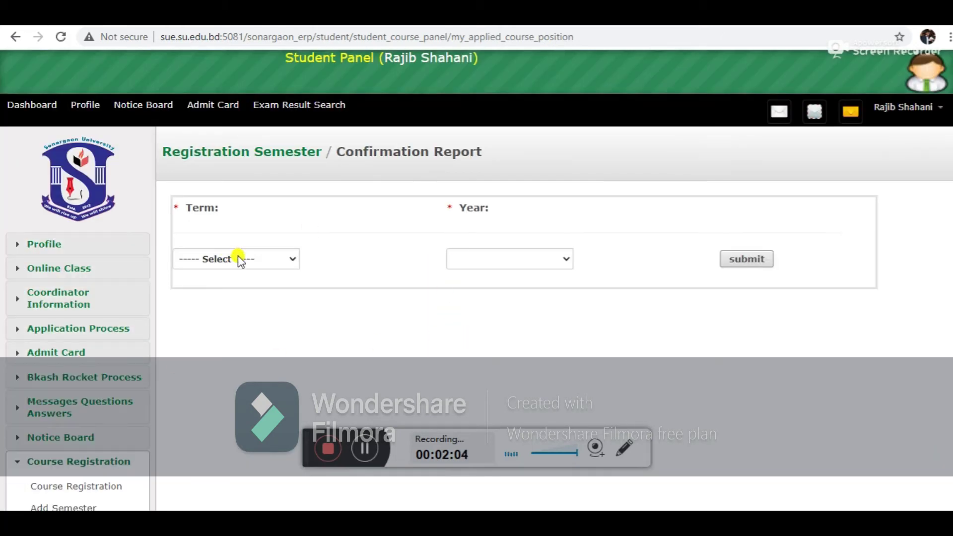
Step: Submit term Spring and year 2021 to load the course registration report
{"action": "left_click", "coordinate": [293, 261]}
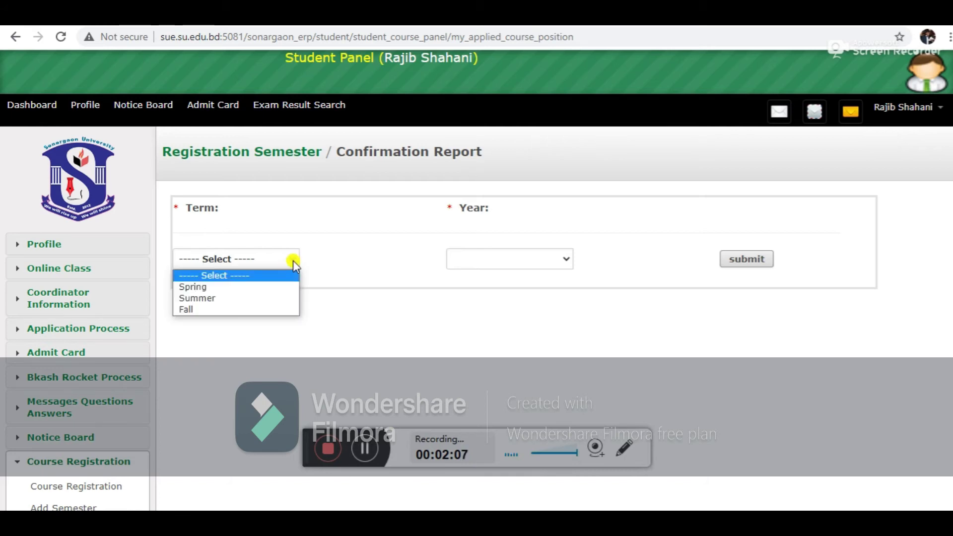
{"action": "left_click", "coordinate": [256, 287]}
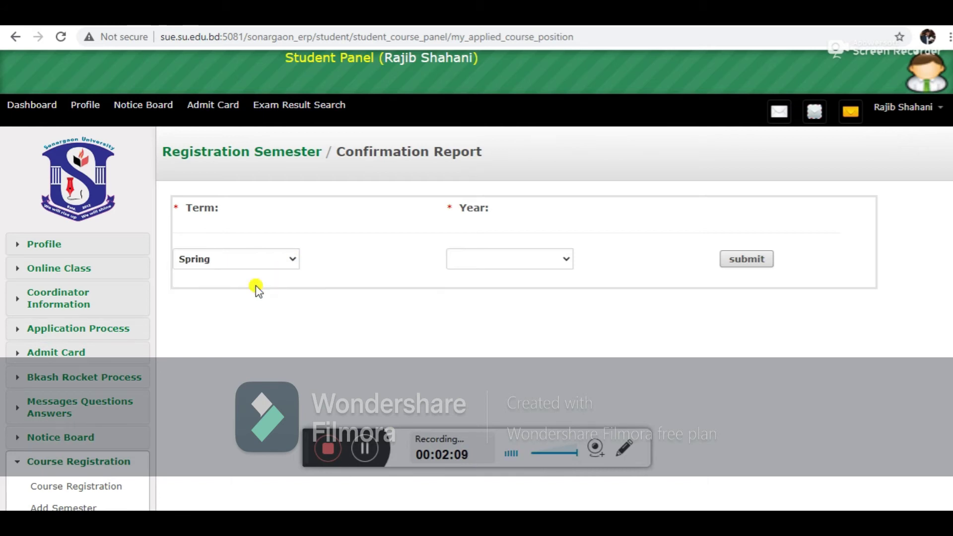
{"action": "left_click", "coordinate": [566, 261]}
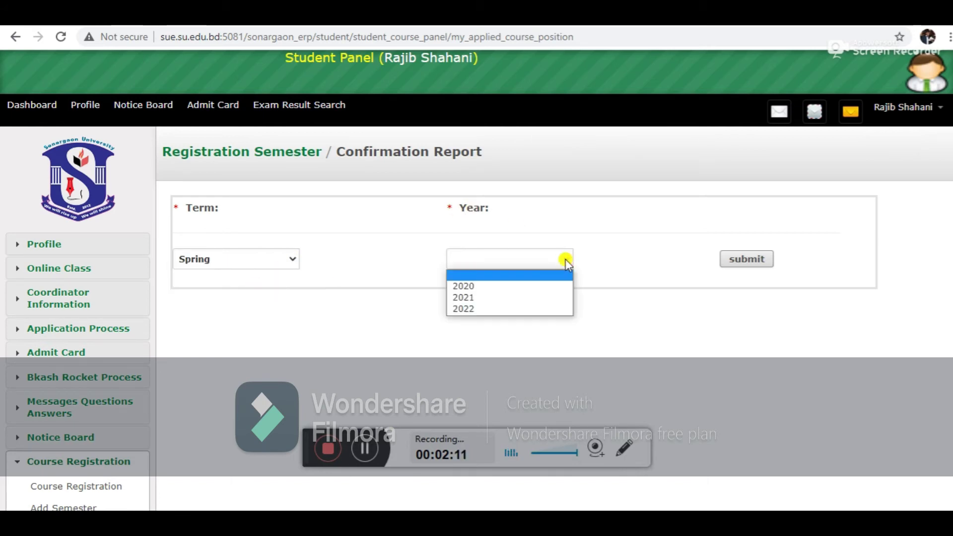
{"action": "left_click", "coordinate": [499, 300]}
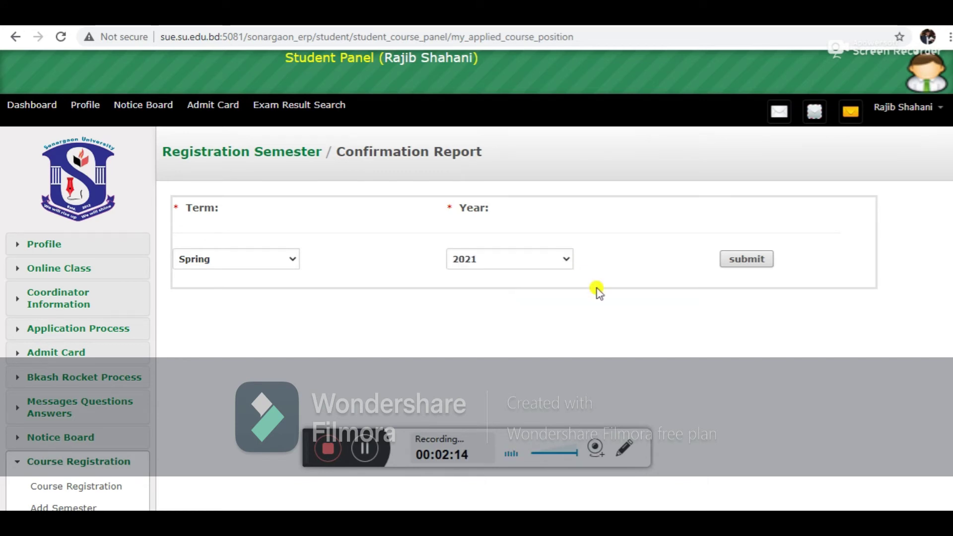
{"action": "left_click", "coordinate": [750, 264]}
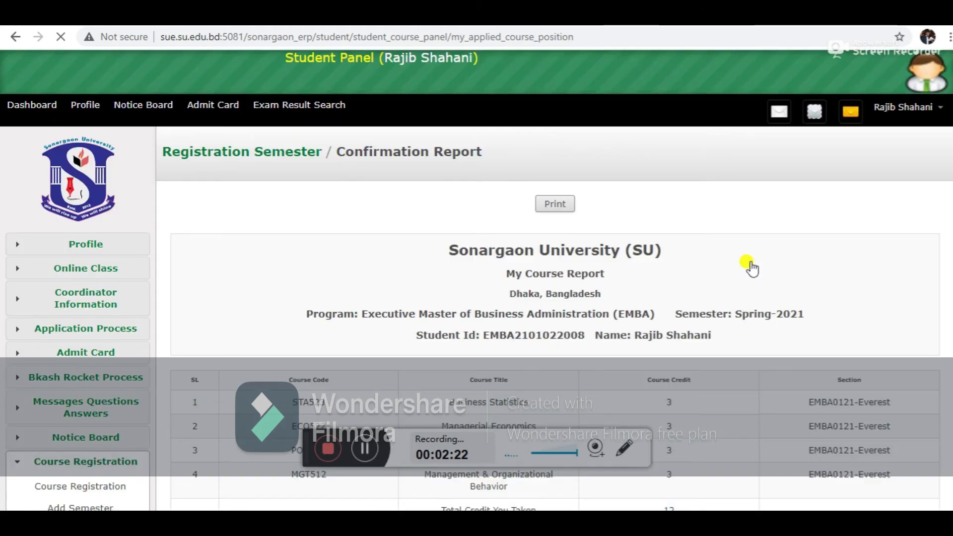
{"action": "scroll", "coordinate": [477, 279], "scroll_direction": "down", "scroll_amount": 4}
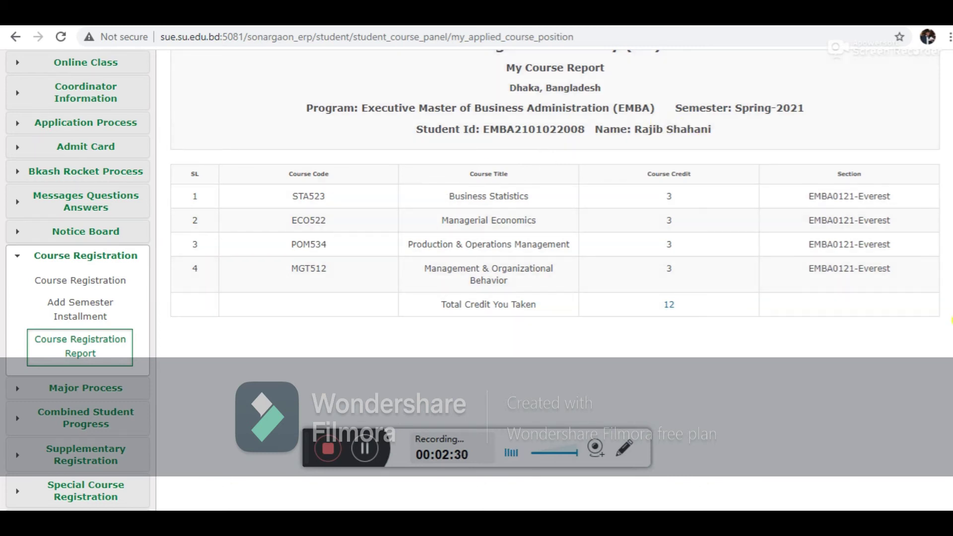
{"action": "scroll", "coordinate": [950, 320], "scroll_direction": "up", "scroll_amount": 5}
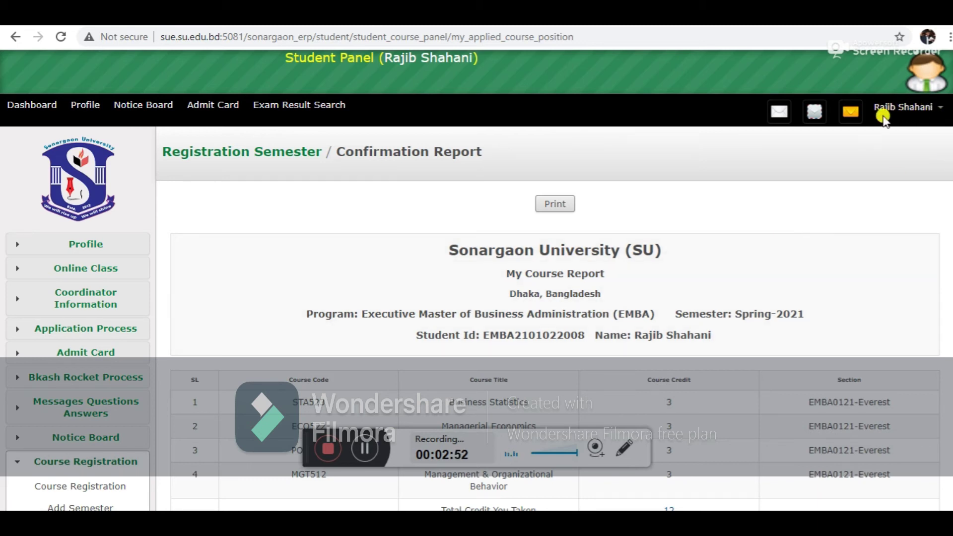
Step: Go to Password Change and enter the old password, the new password and its confirmation
{"action": "left_click", "coordinate": [941, 110]}
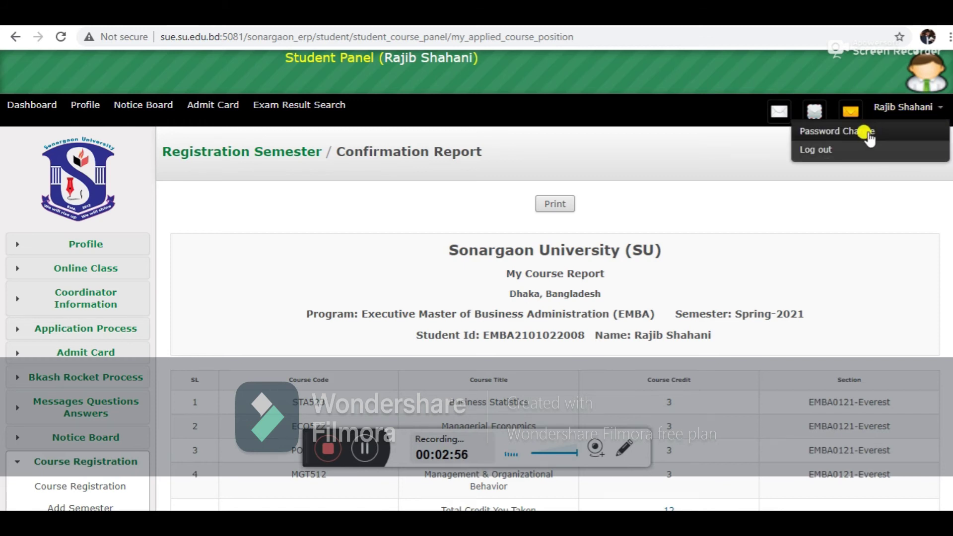
{"action": "left_click", "coordinate": [861, 139]}
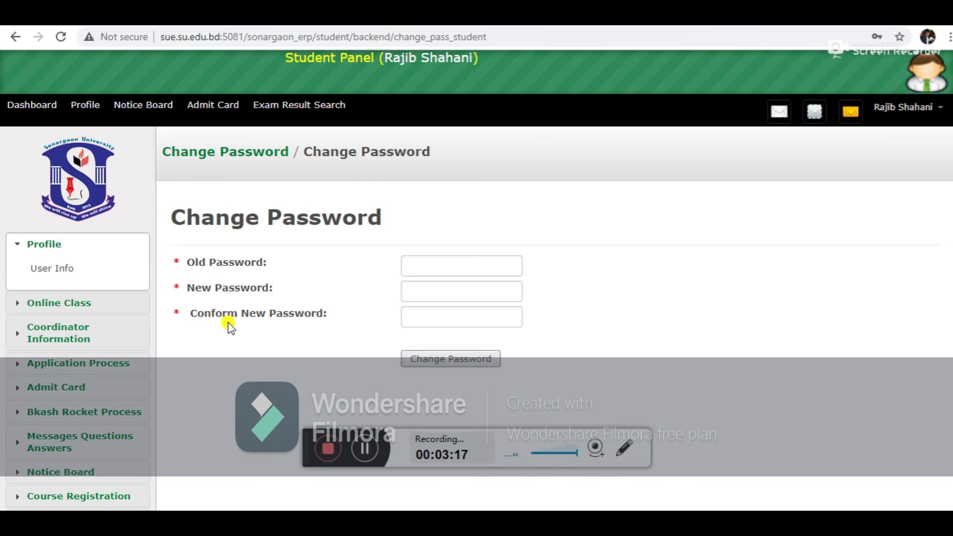
{"action": "left_click", "coordinate": [416, 267]}
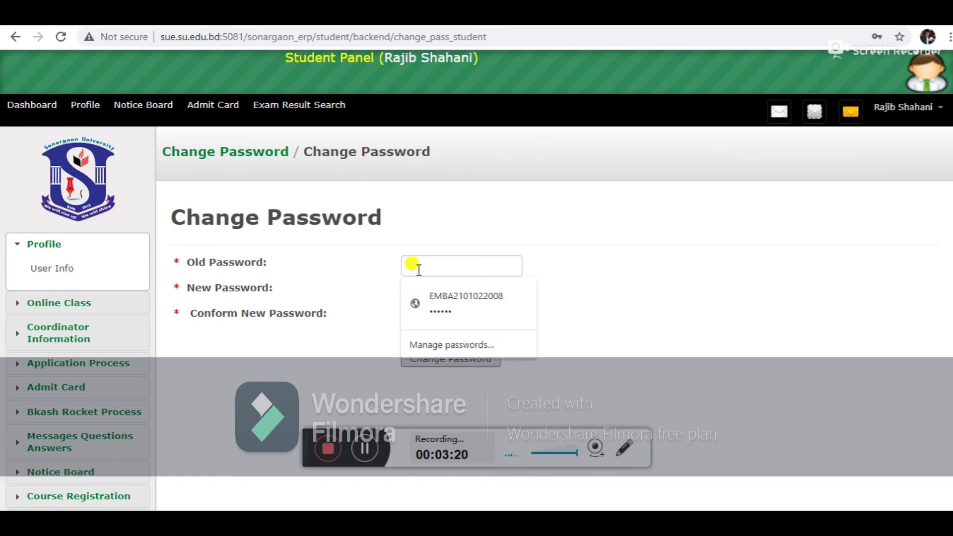
{"action": "type", "text": "••••"}
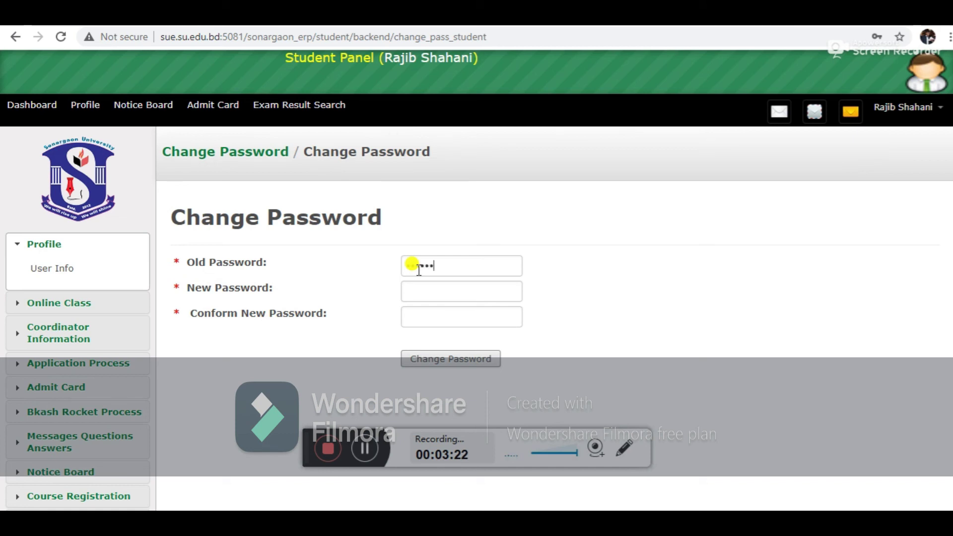
{"action": "left_click", "coordinate": [421, 285]}
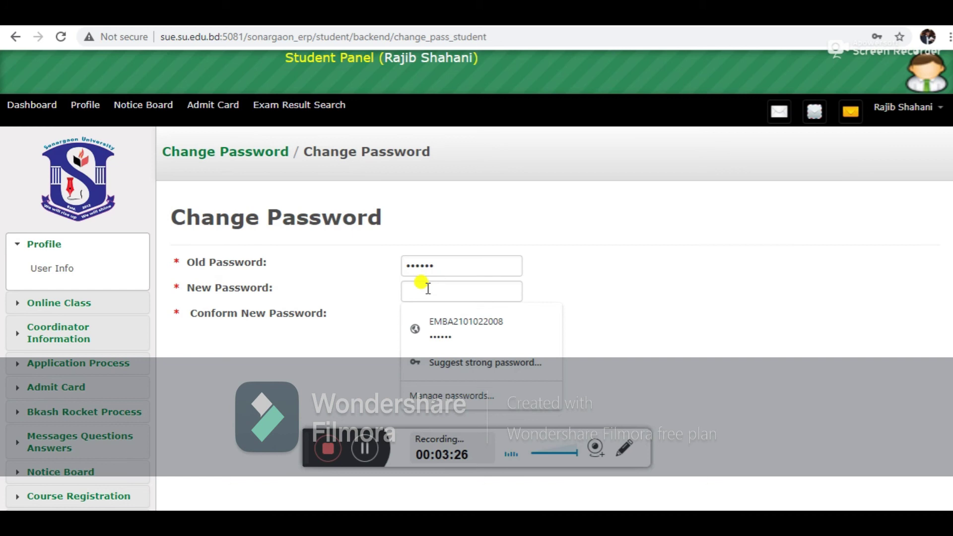
{"action": "type", "text": "•••••"}
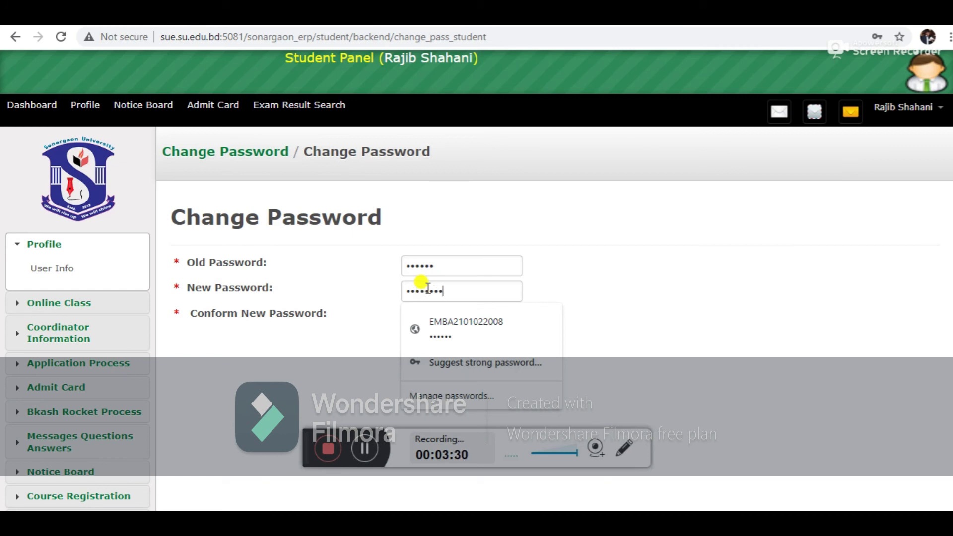
{"action": "left_click", "coordinate": [718, 302]}
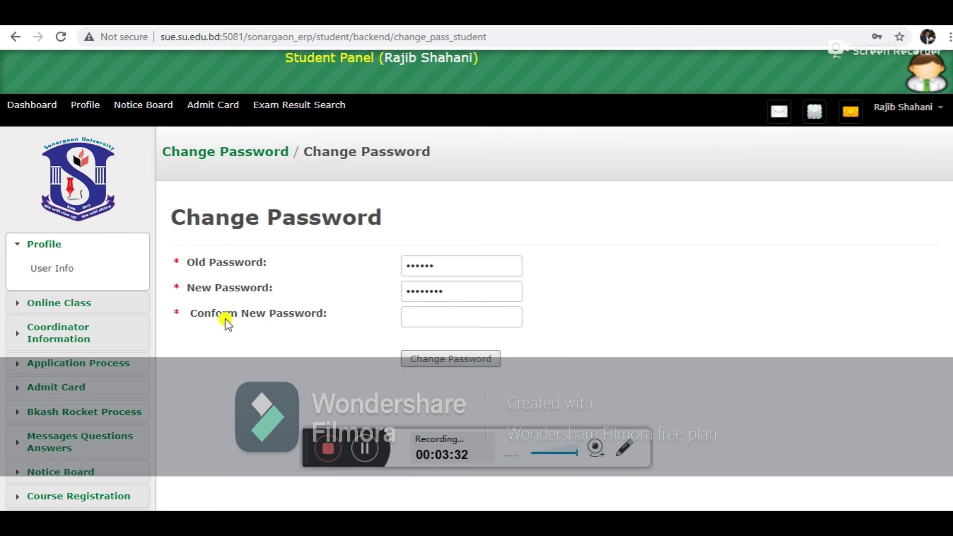
{"action": "left_click", "coordinate": [436, 316]}
{"action": "type", "text": "••"}
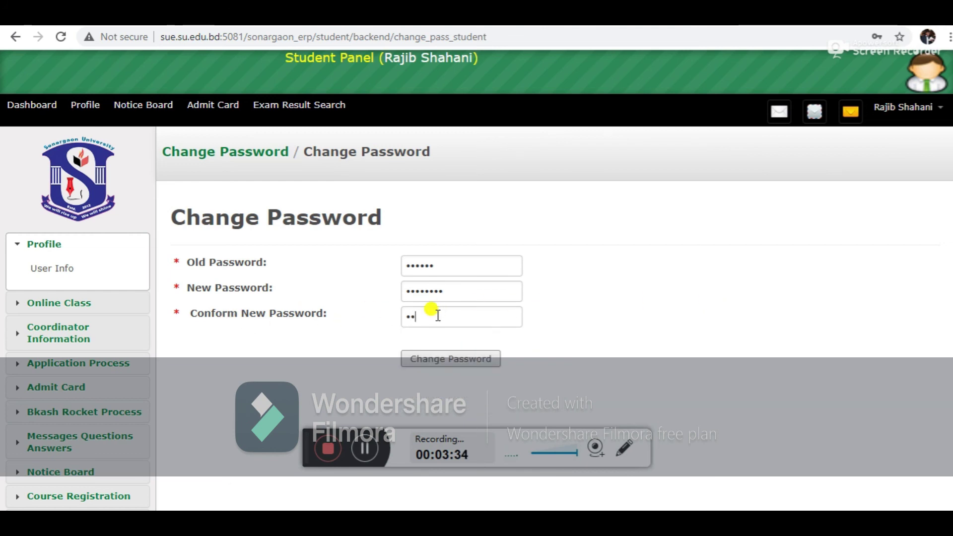
{"action": "type", "text": "••••••"}
Step: Submit the password change, update Chrome's saved password, and dismiss the compromised-passwords warning
{"action": "left_click", "coordinate": [465, 365]}
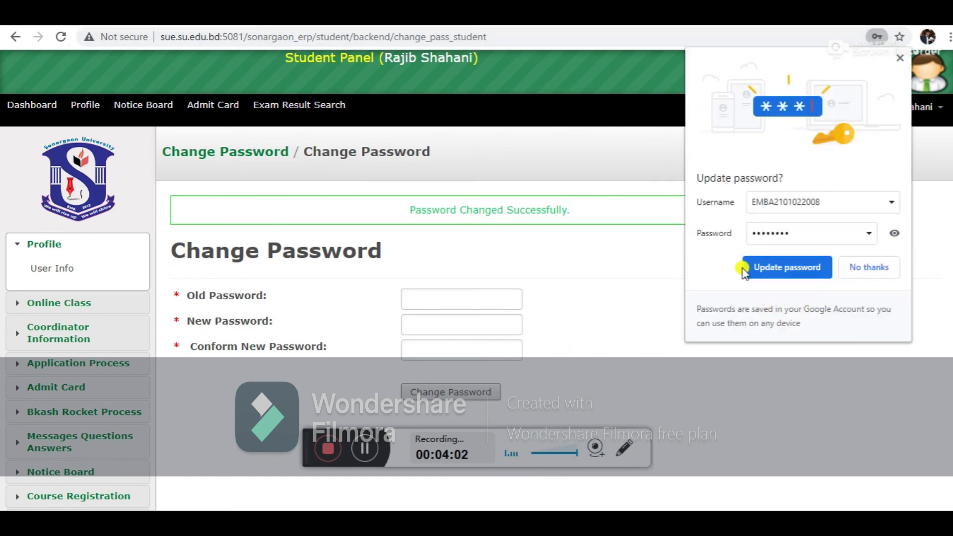
{"action": "left_click", "coordinate": [774, 271]}
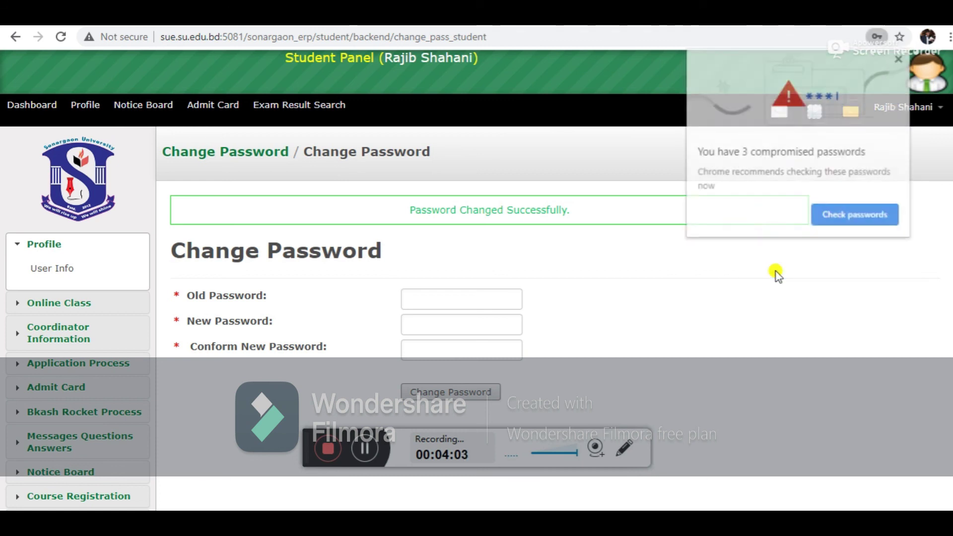
{"action": "left_click", "coordinate": [900, 58]}
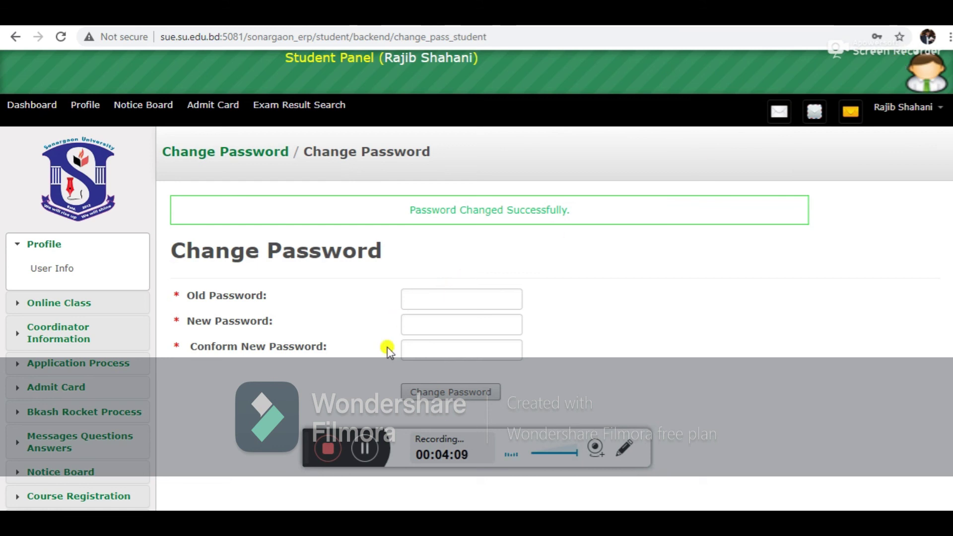
{"action": "left_click", "coordinate": [333, 449]}
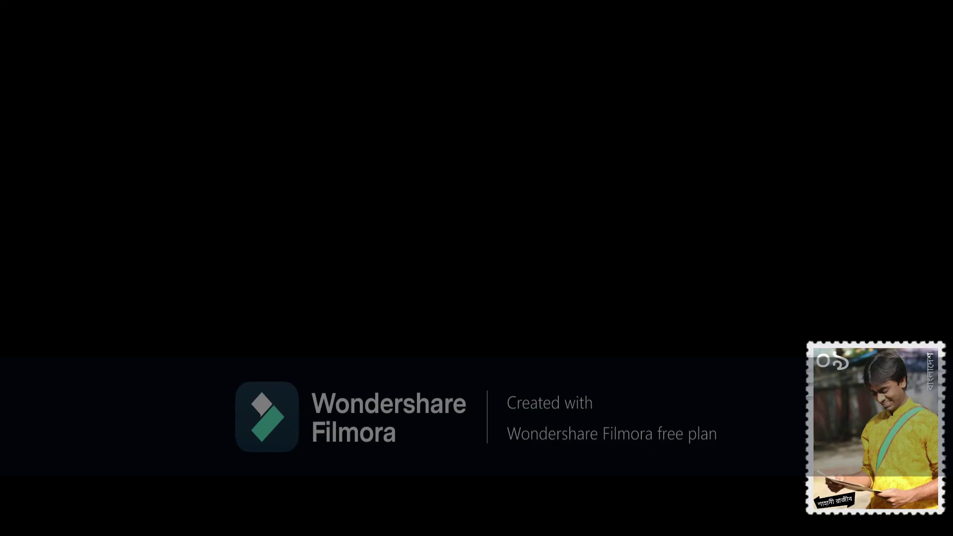